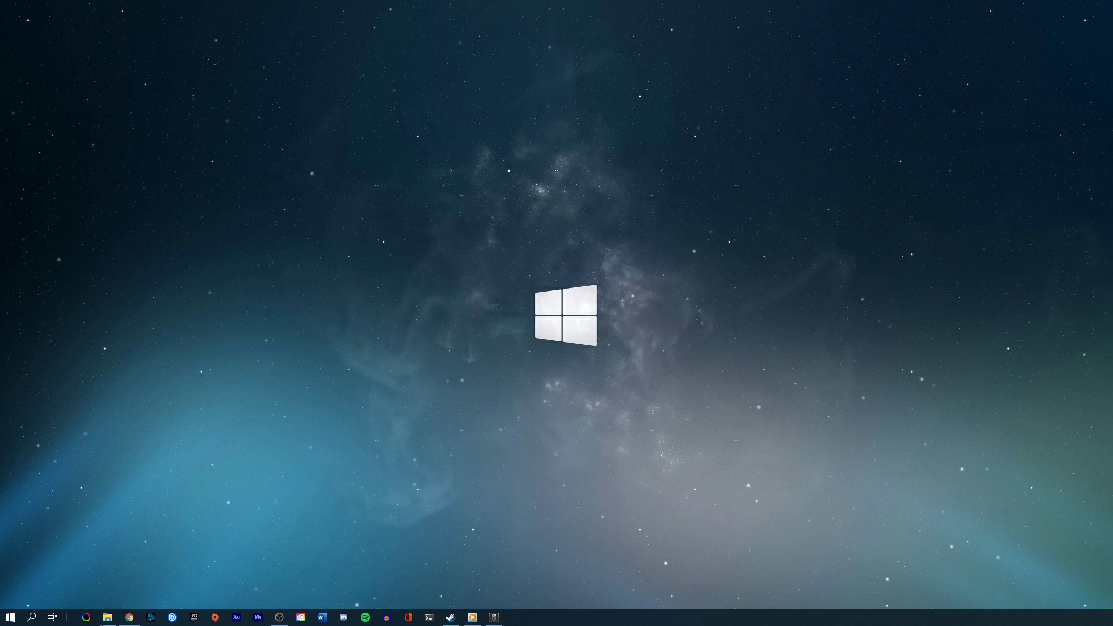
- Browse to Documents > My Games > Rainbow Six - Siege > the ID profile folder and select GameSettings
{"action": "left_click", "coordinate": [236, 616]}
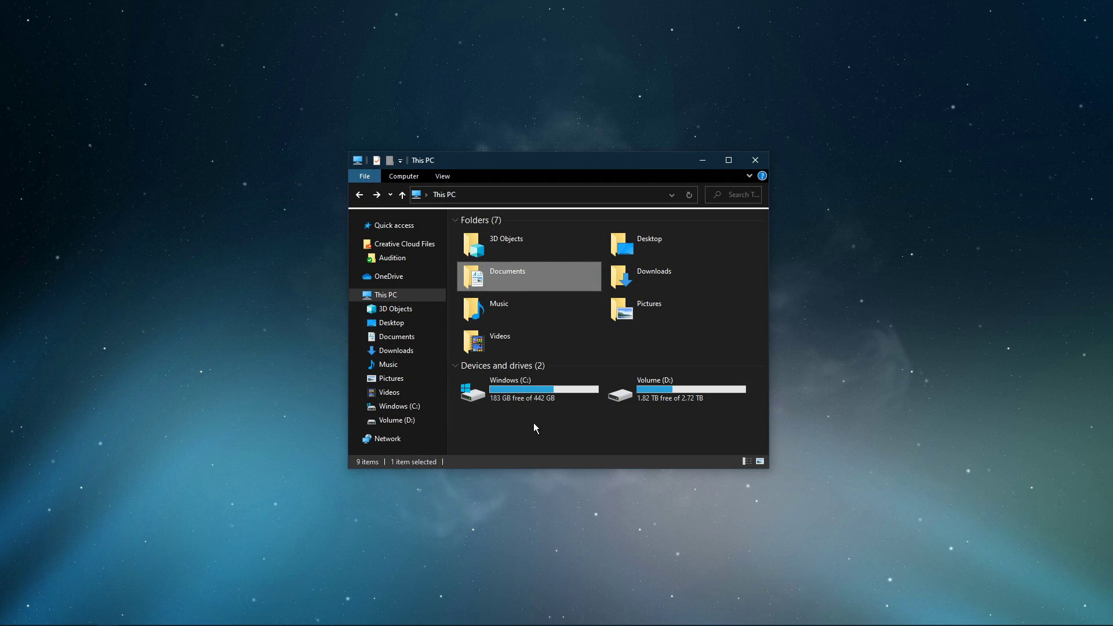
{"action": "key", "text": "Return"}
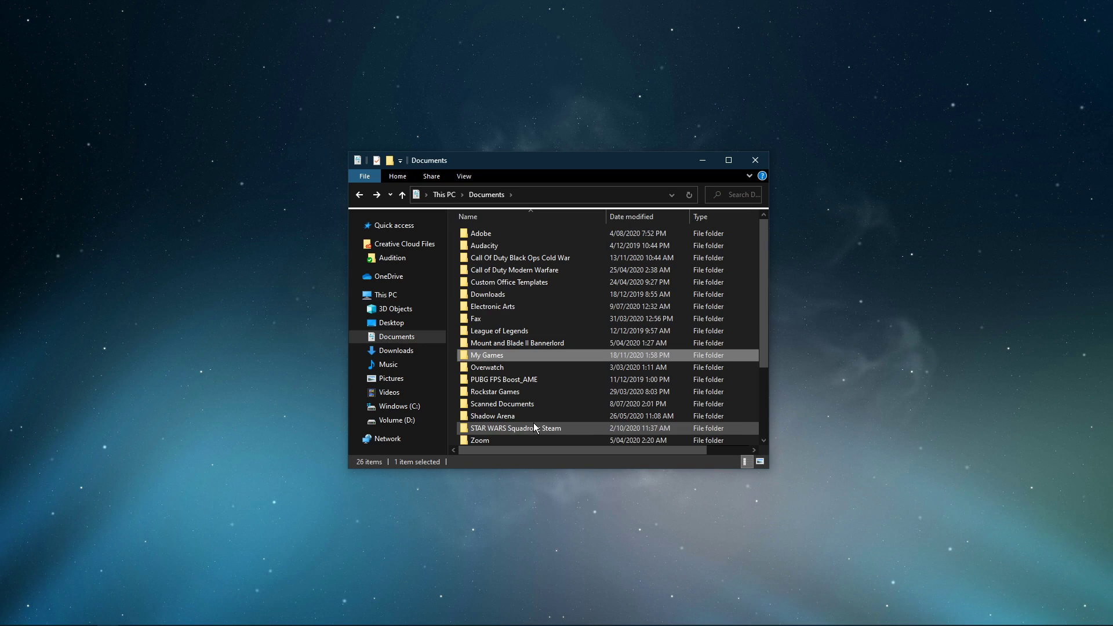
{"action": "scroll", "coordinate": [534, 428], "scroll_direction": "down", "scroll_amount": 2}
{"action": "key", "text": "Return"}
{"action": "key", "text": "r"}
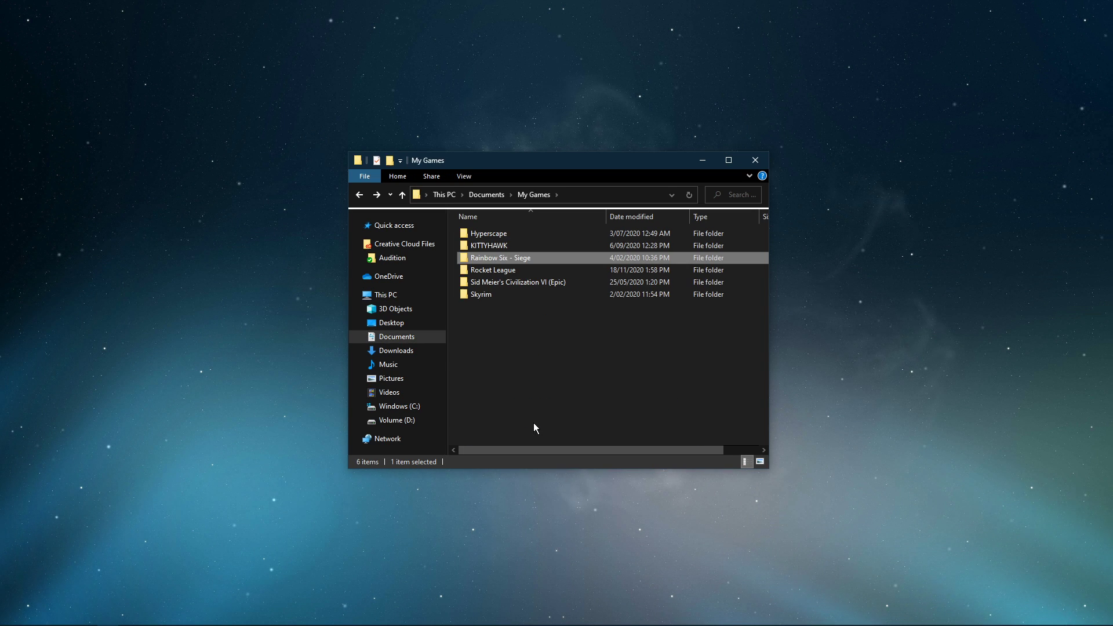
{"action": "key", "text": "Return"}
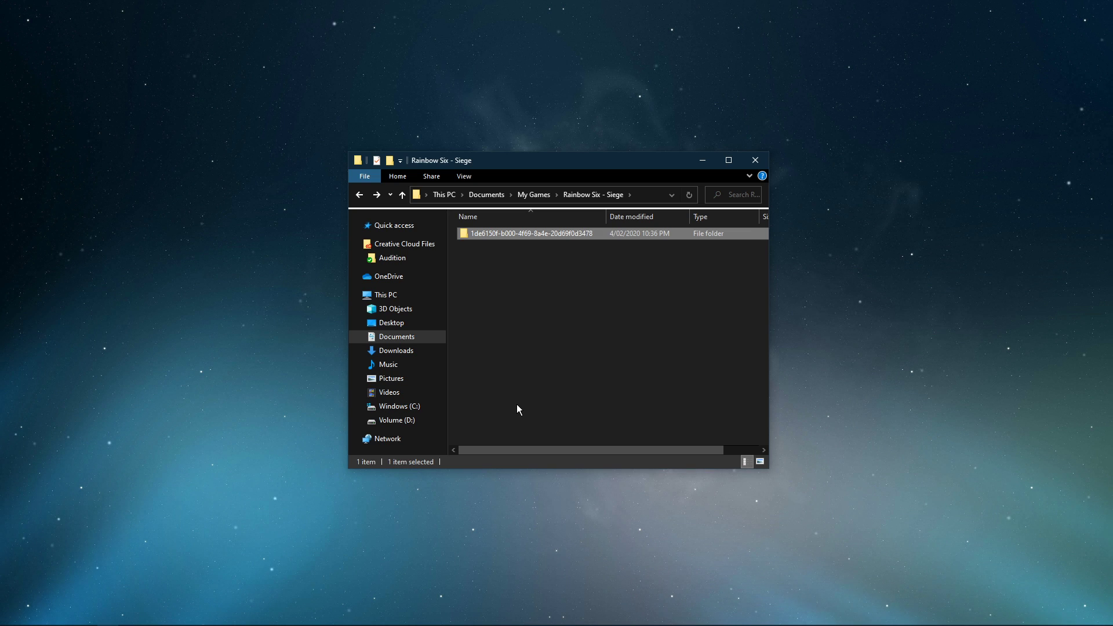
{"action": "key", "text": "Return"}
{"action": "left_click", "coordinate": [481, 231]}
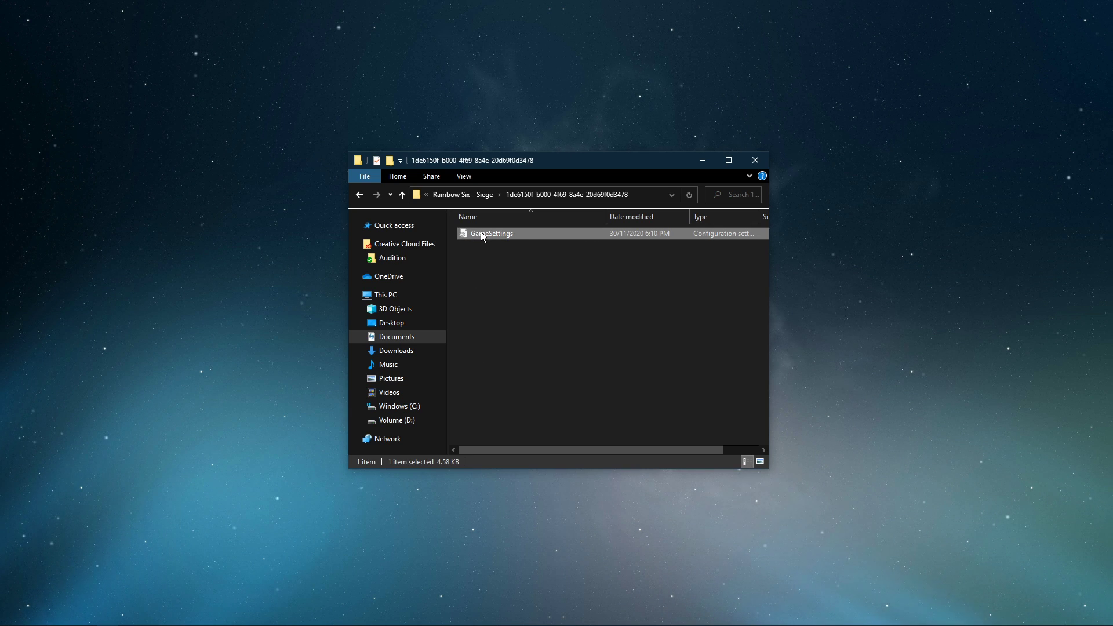
{"action": "right_click", "coordinate": [526, 232]}
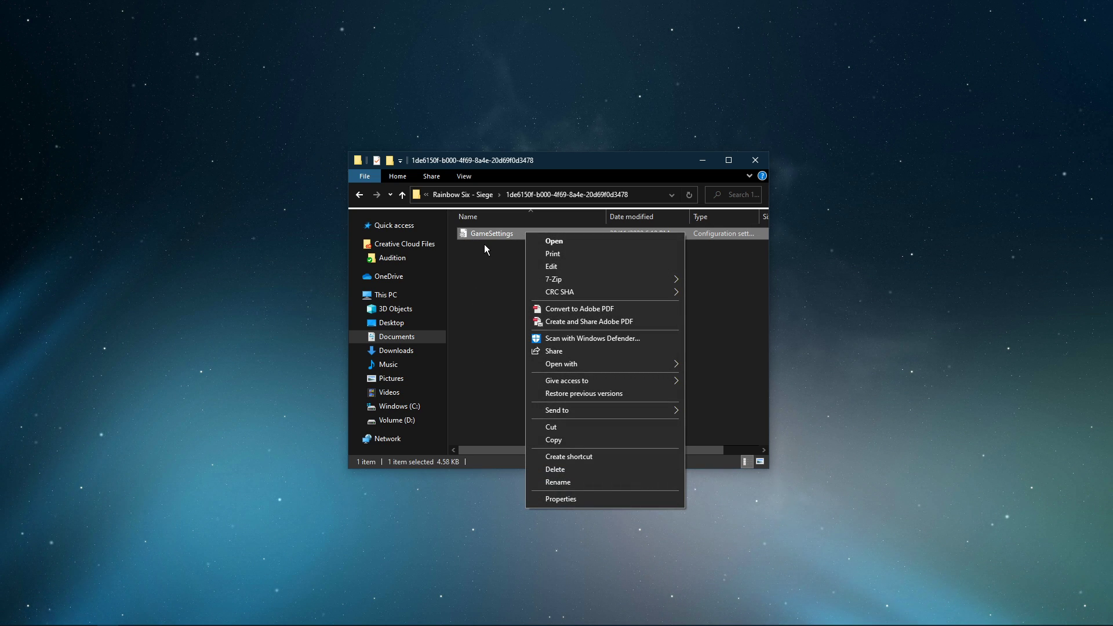
- Open GameSettings in Notepad, change UseProxyAutoDiscovery=0 to 1, and save the file
{"action": "double_click", "coordinate": [499, 232]}
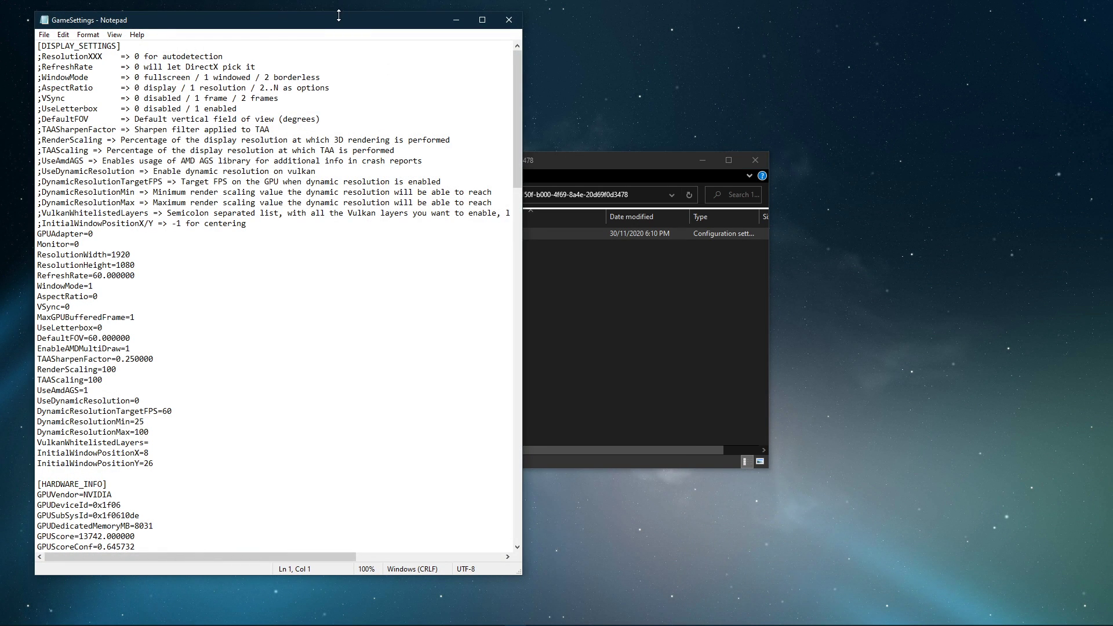
{"action": "left_click_drag", "start_coordinate": [364, 20], "coordinate": [632, 38]}
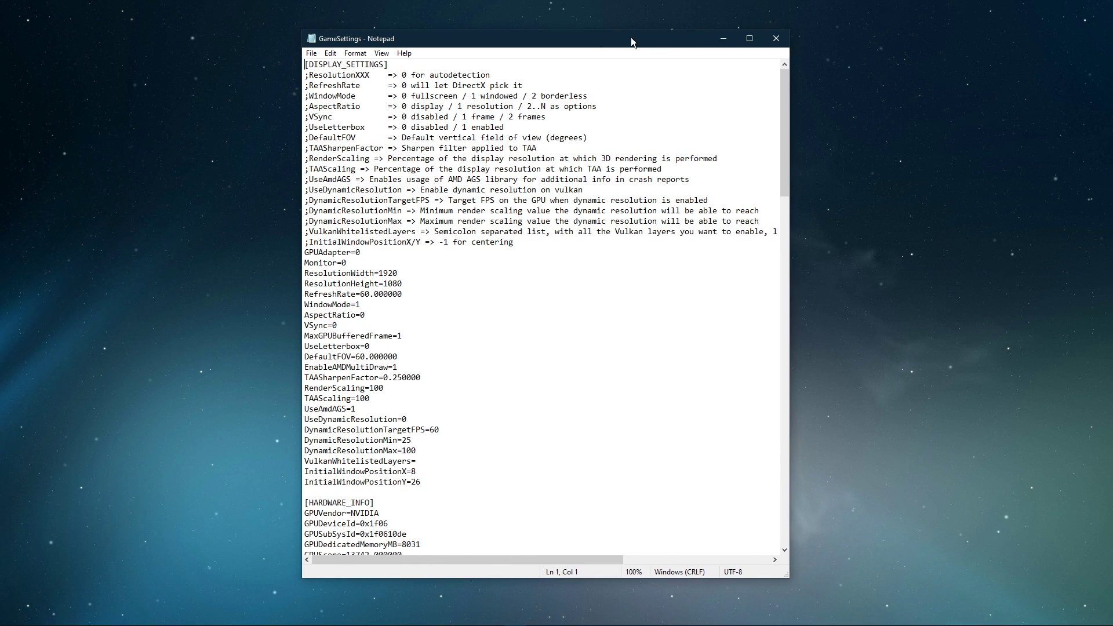
{"action": "left_click_drag", "start_coordinate": [777, 88], "coordinate": [745, 493]}
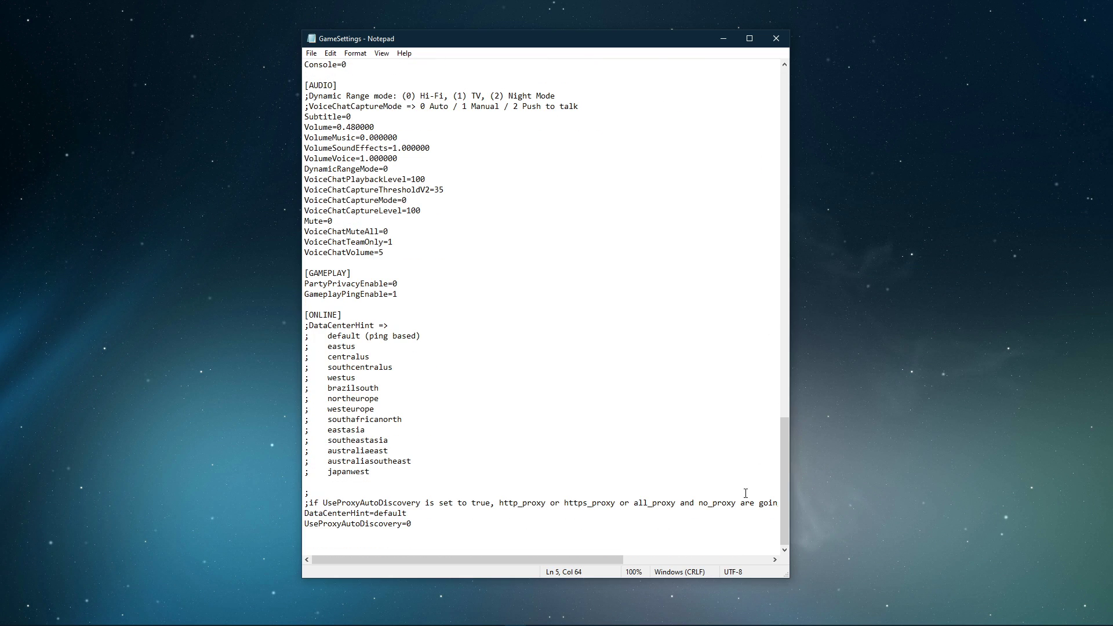
{"action": "left_click", "coordinate": [414, 522]}
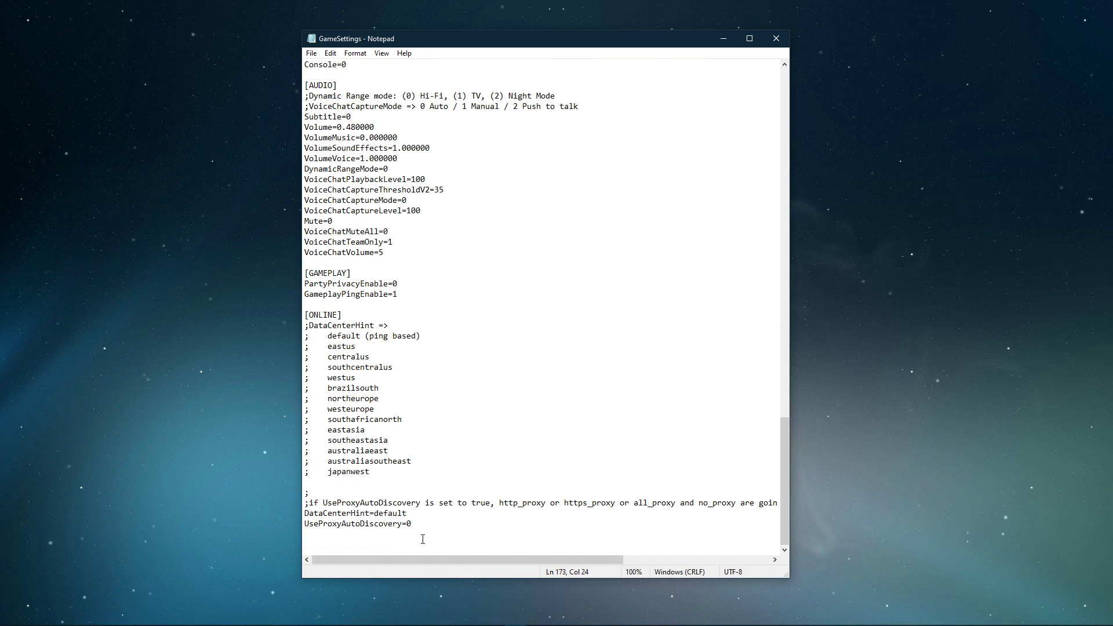
{"action": "key", "text": "BackSpace"}
{"action": "type", "text": "1"}
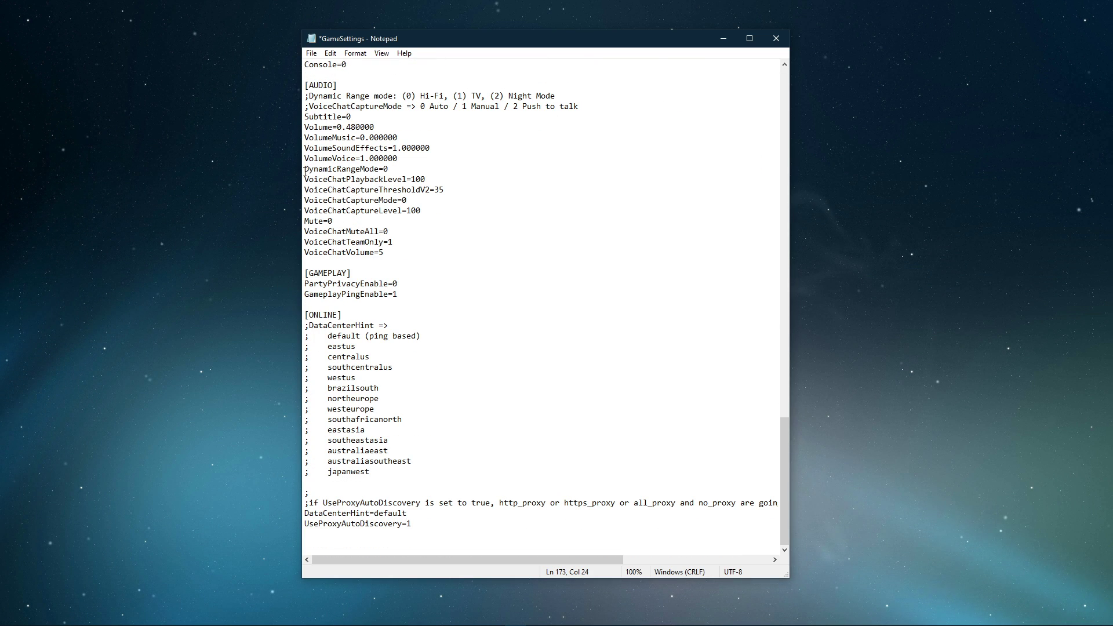
{"action": "left_click", "coordinate": [311, 53]}
{"action": "left_click", "coordinate": [320, 104]}
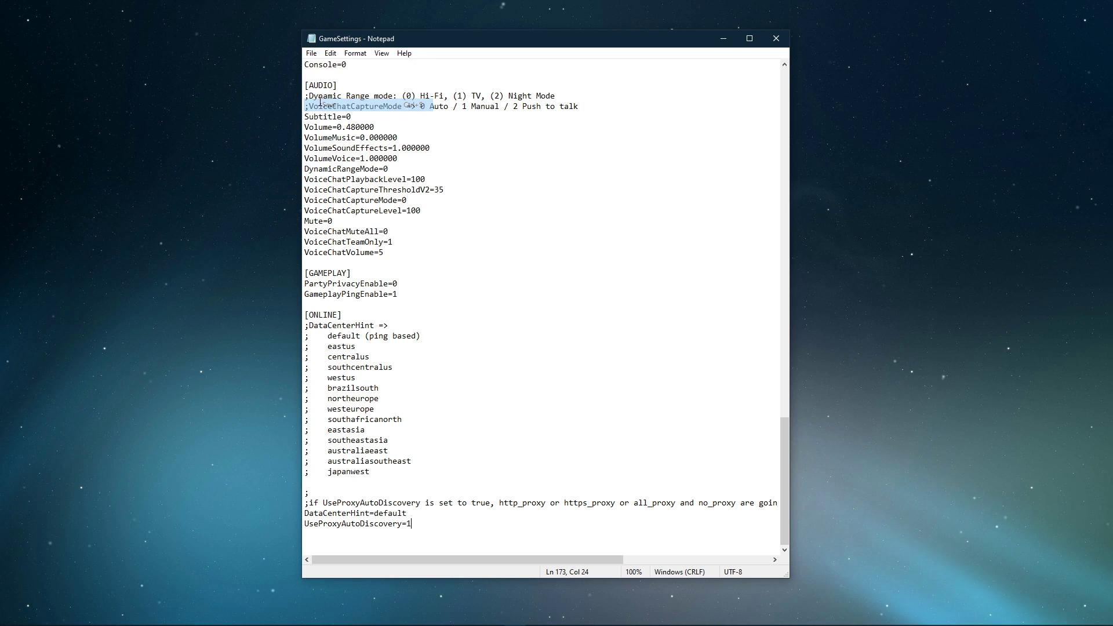
- Close Notepad and File Explorer, then bring up Rainbow Six Siege's Options screen
{"action": "left_click", "coordinate": [774, 46]}
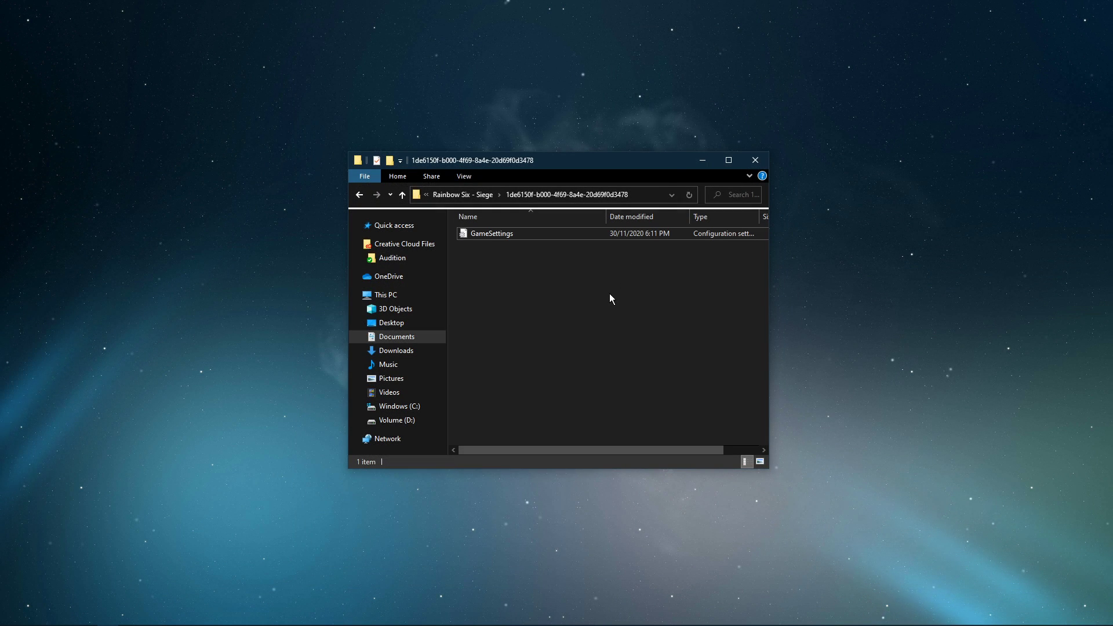
{"action": "left_click", "coordinate": [754, 160]}
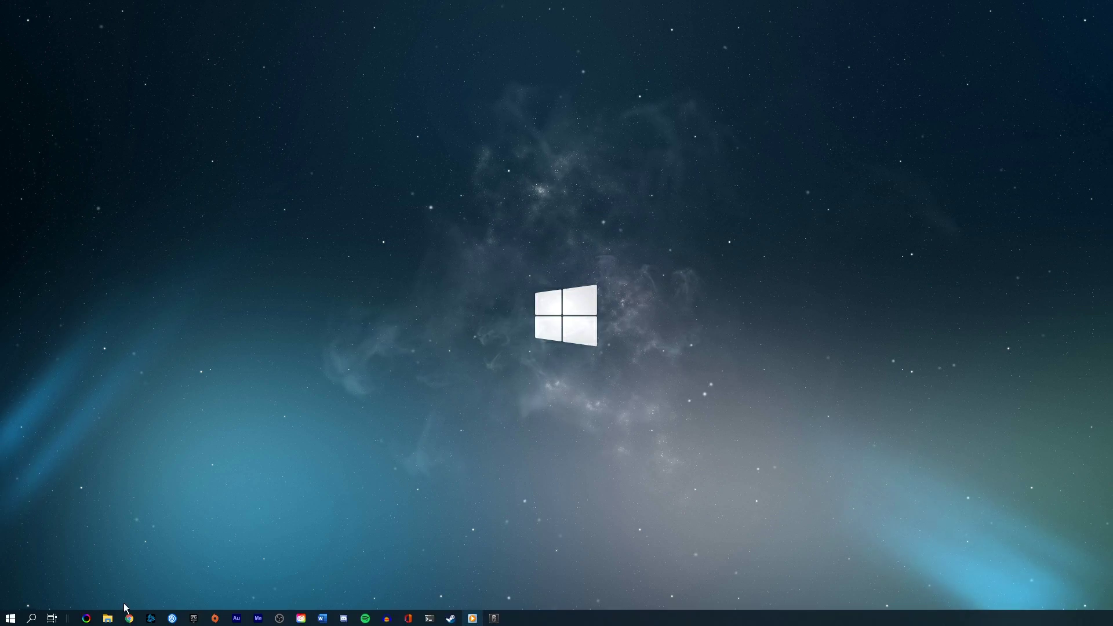
{"action": "left_click", "coordinate": [494, 617]}
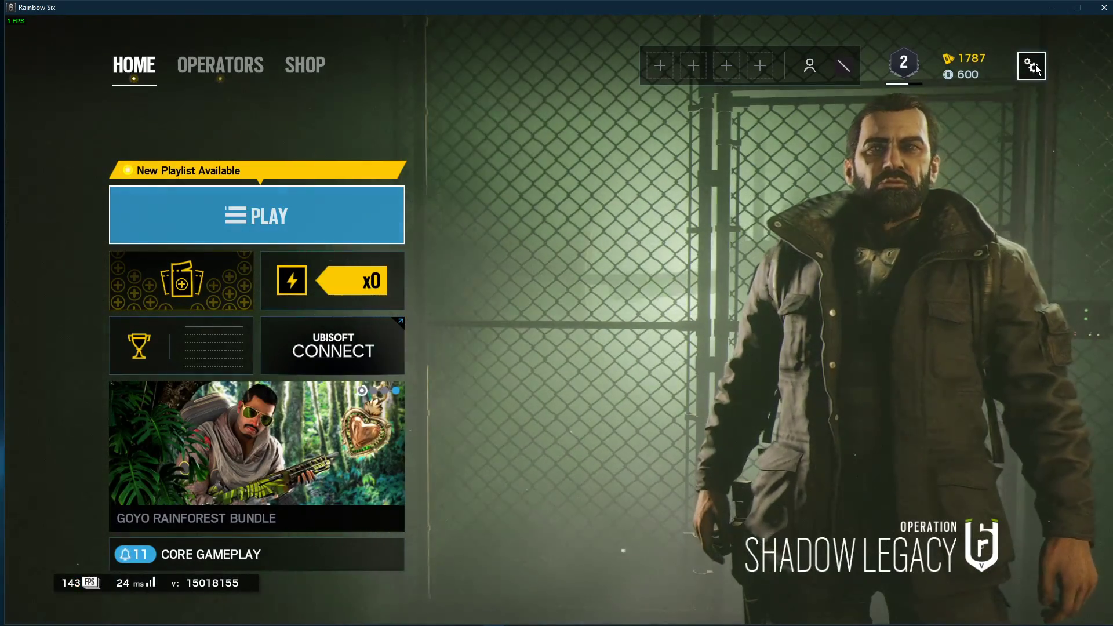
{"action": "left_click", "coordinate": [1031, 65]}
{"action": "left_click", "coordinate": [974, 107]}
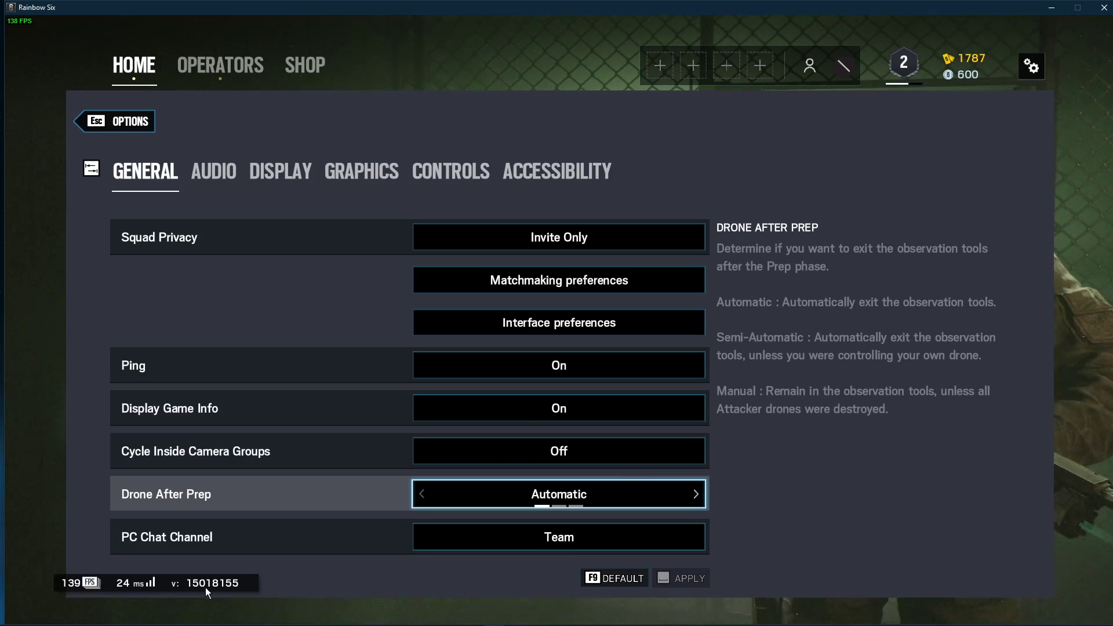
- Leave Options and quit Rainbow Six Siege, confirming the quit
{"action": "key", "text": "Escape"}
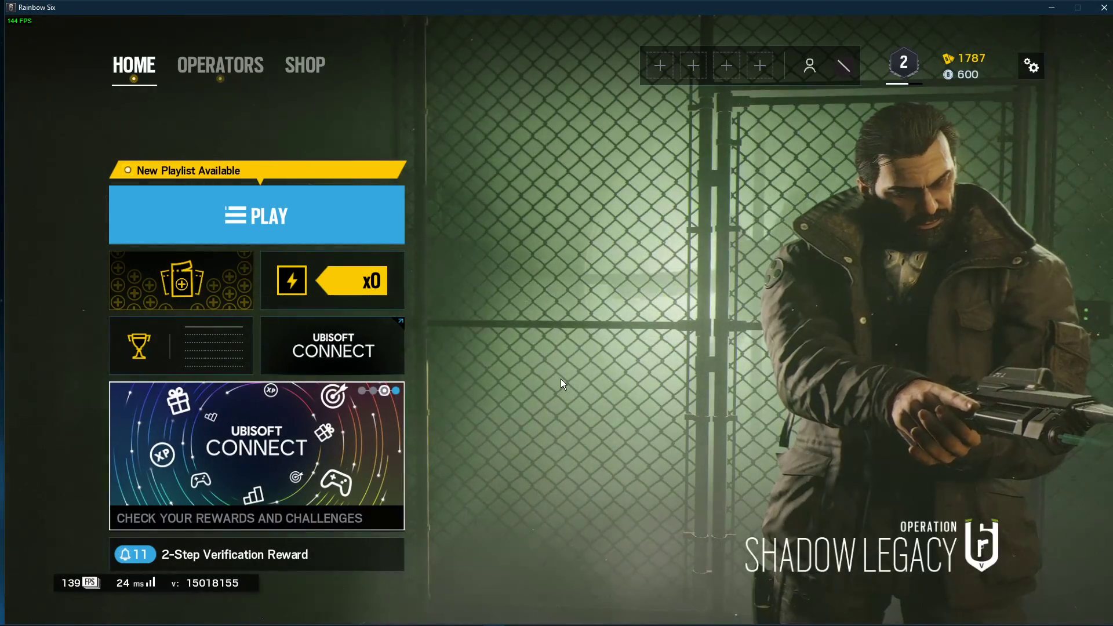
{"action": "key", "text": "Escape"}
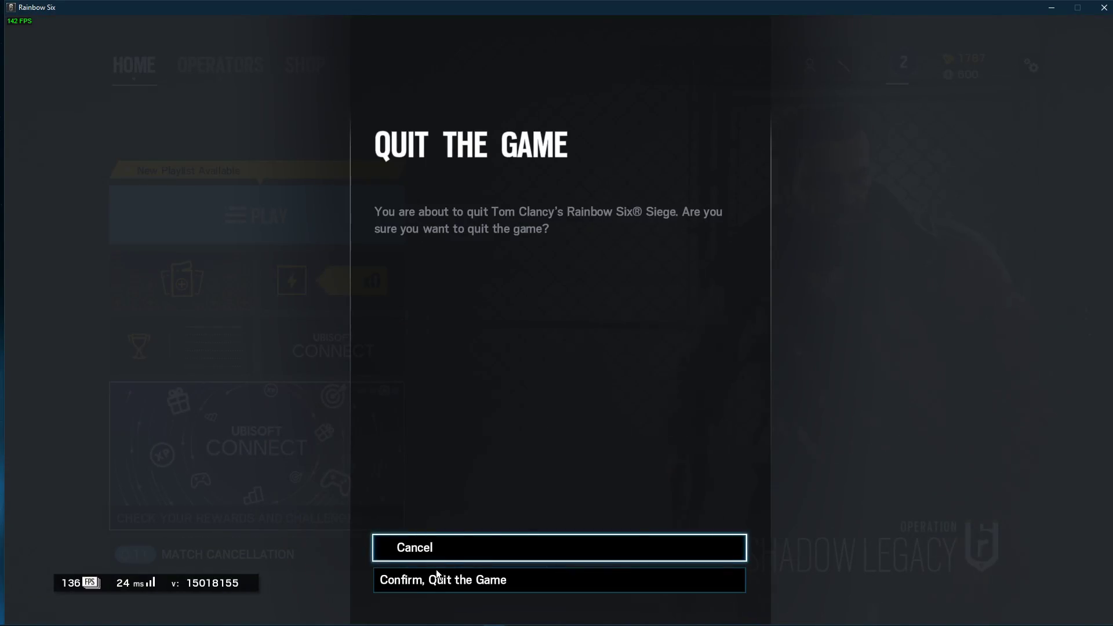
{"action": "left_click", "coordinate": [434, 576]}
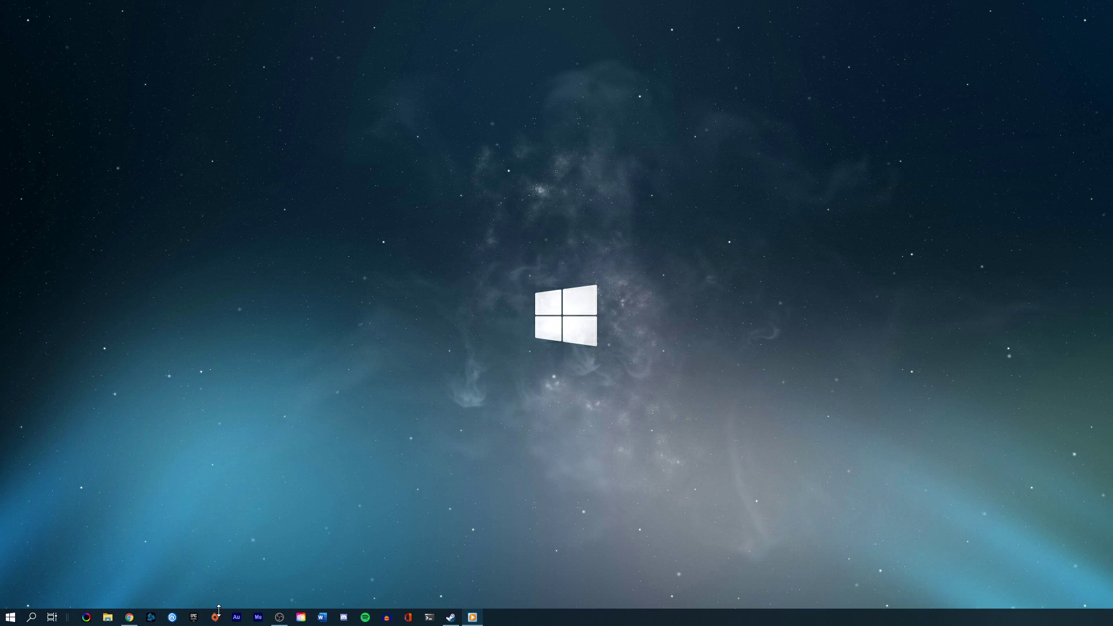
- Expand the PC entry and check that Connectivity, Authentication, Store and Matchmaking read Operational
{"action": "left_click", "coordinate": [145, 617]}
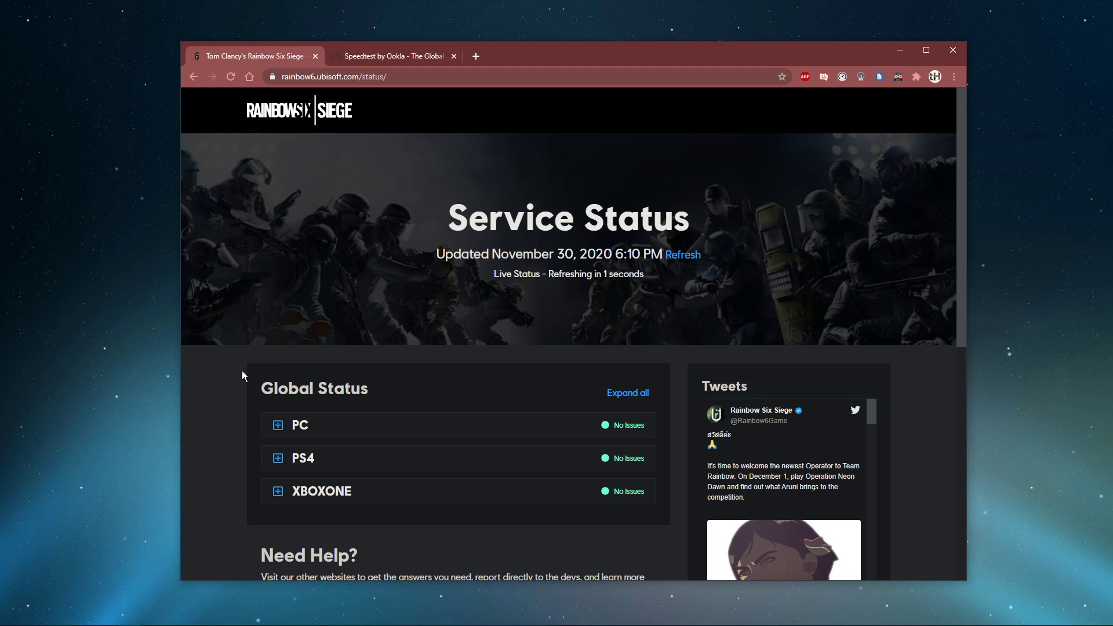
{"action": "scroll", "coordinate": [238, 386], "scroll_direction": "down", "scroll_amount": 1}
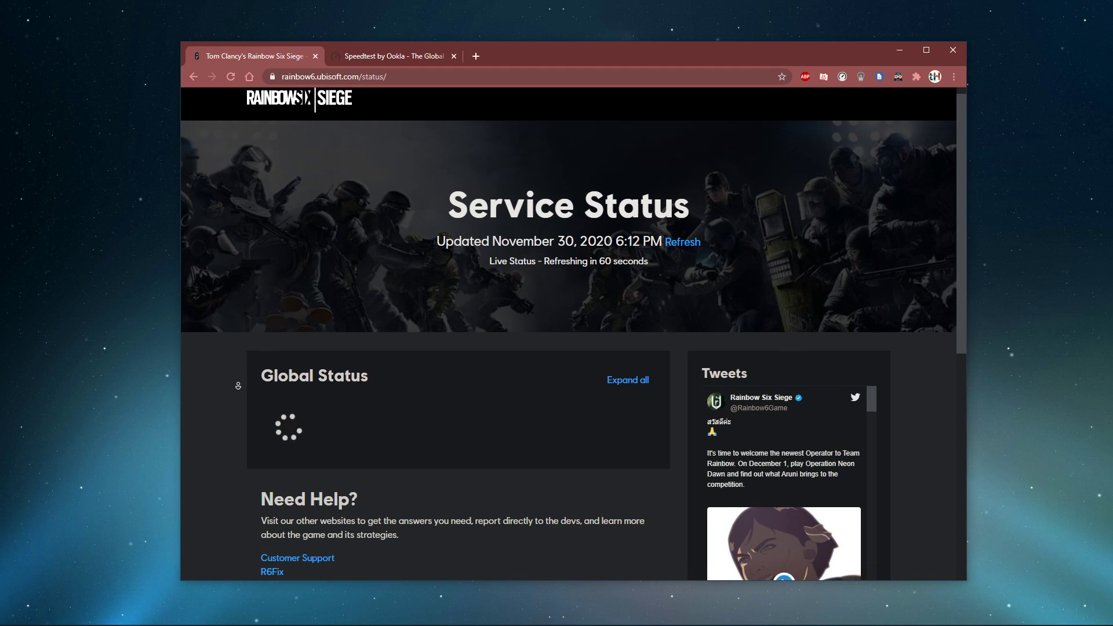
{"action": "scroll", "coordinate": [238, 385], "scroll_direction": "down", "scroll_amount": 1}
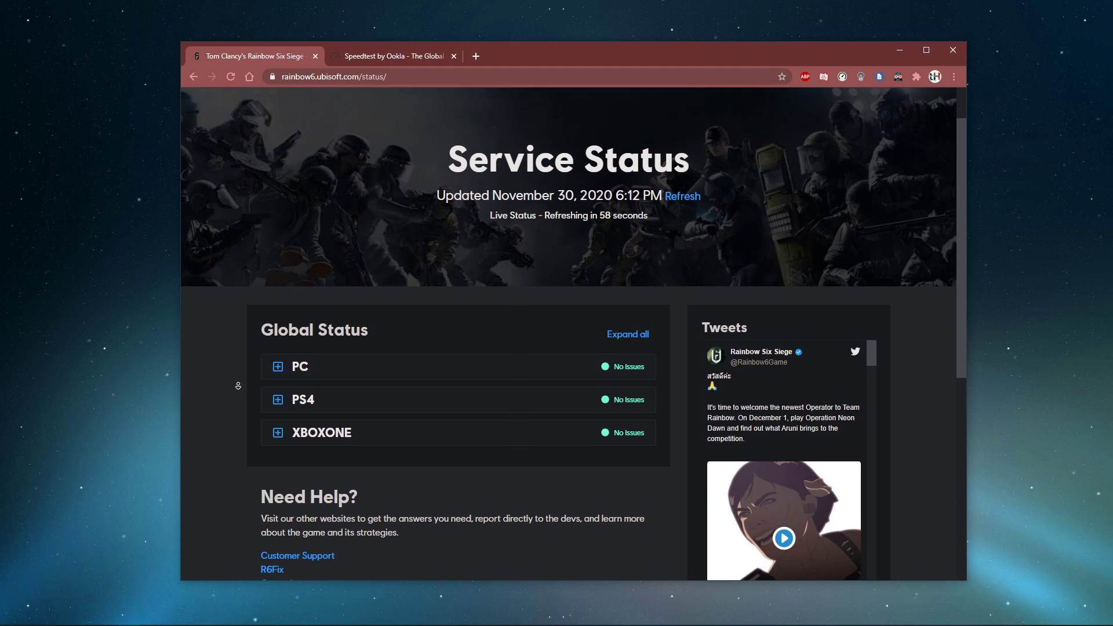
{"action": "left_click", "coordinate": [278, 362]}
{"action": "scroll", "coordinate": [237, 380], "scroll_direction": "down", "scroll_amount": 2}
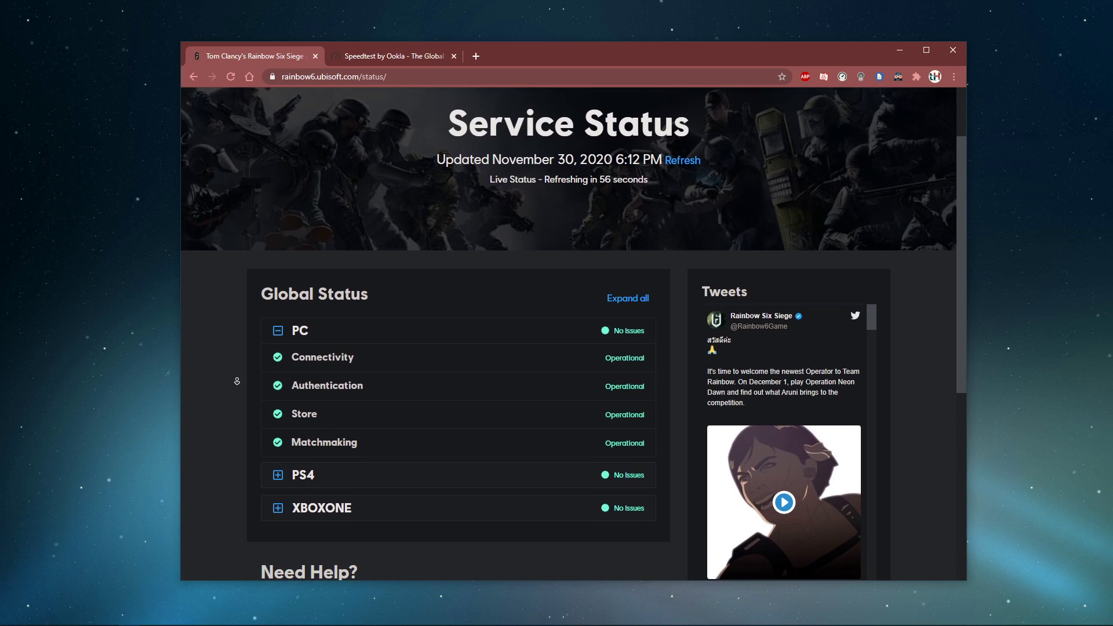
{"action": "scroll", "coordinate": [237, 381], "scroll_direction": "down", "scroll_amount": 1}
{"action": "left_click_drag", "start_coordinate": [291, 391], "coordinate": [360, 395]}
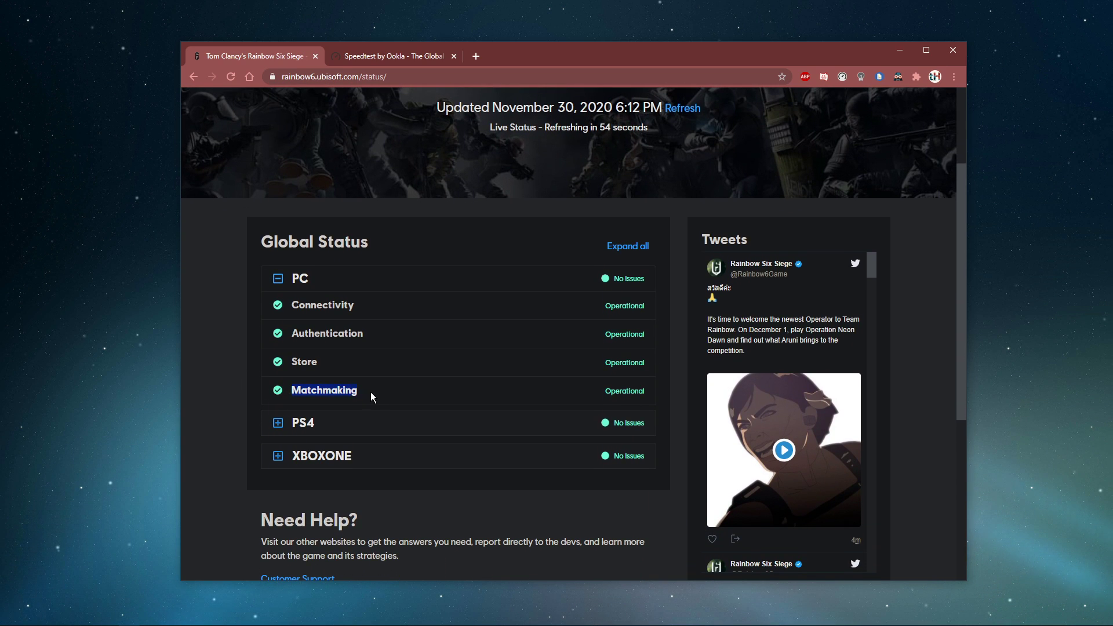
{"action": "left_click", "coordinate": [227, 391]}
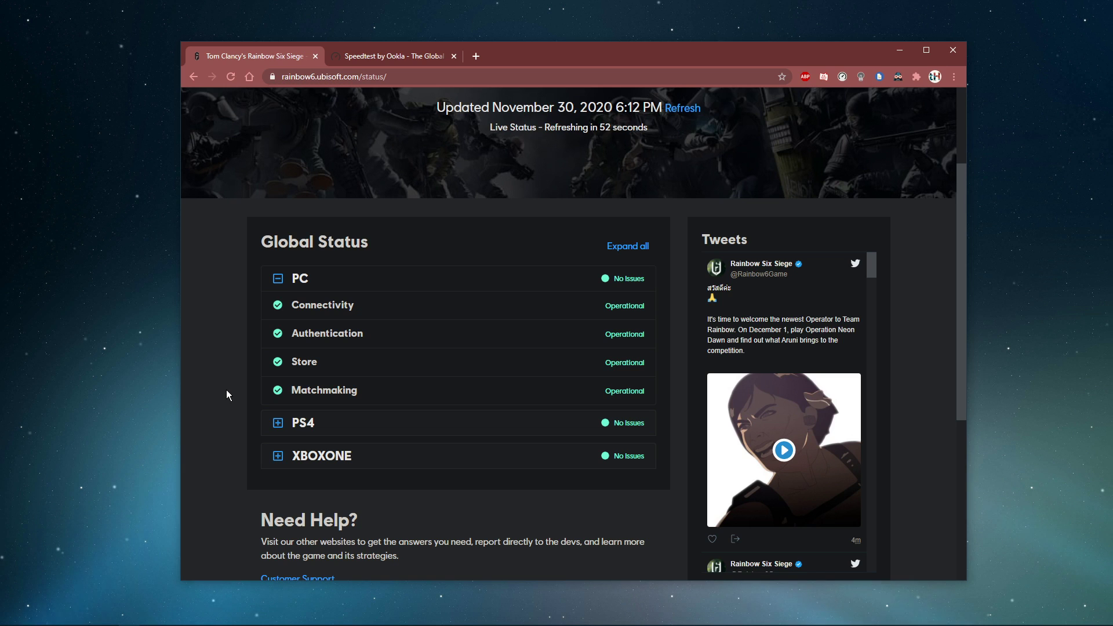
- Close the Rainbow Six Siege status tab and start the speedtest.net test with GO
{"action": "left_click", "coordinate": [316, 56]}
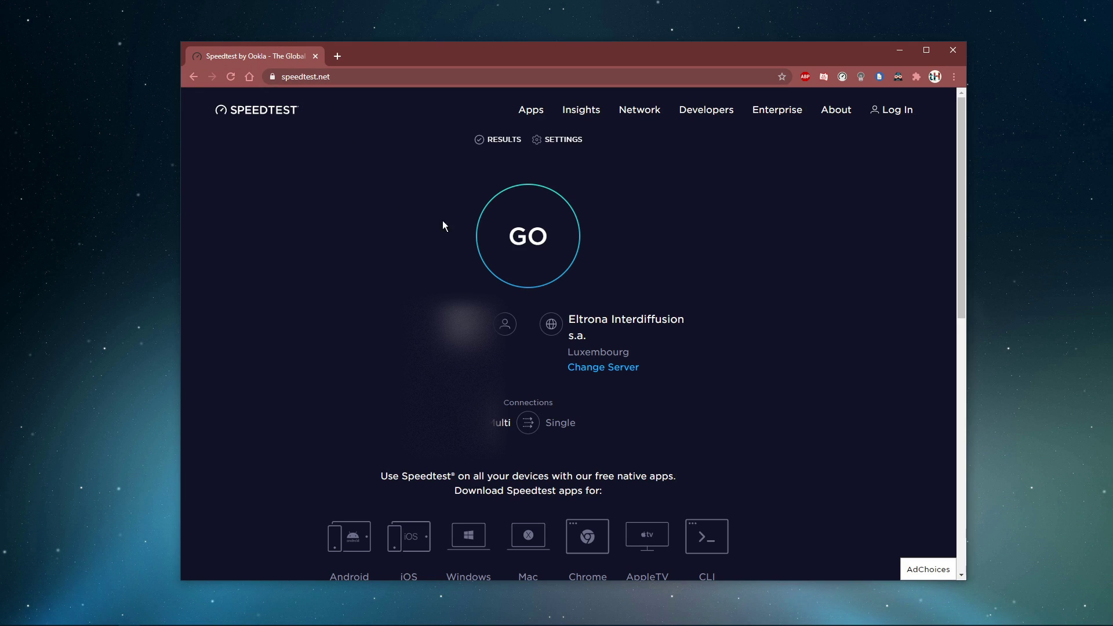
{"action": "left_click", "coordinate": [528, 235]}
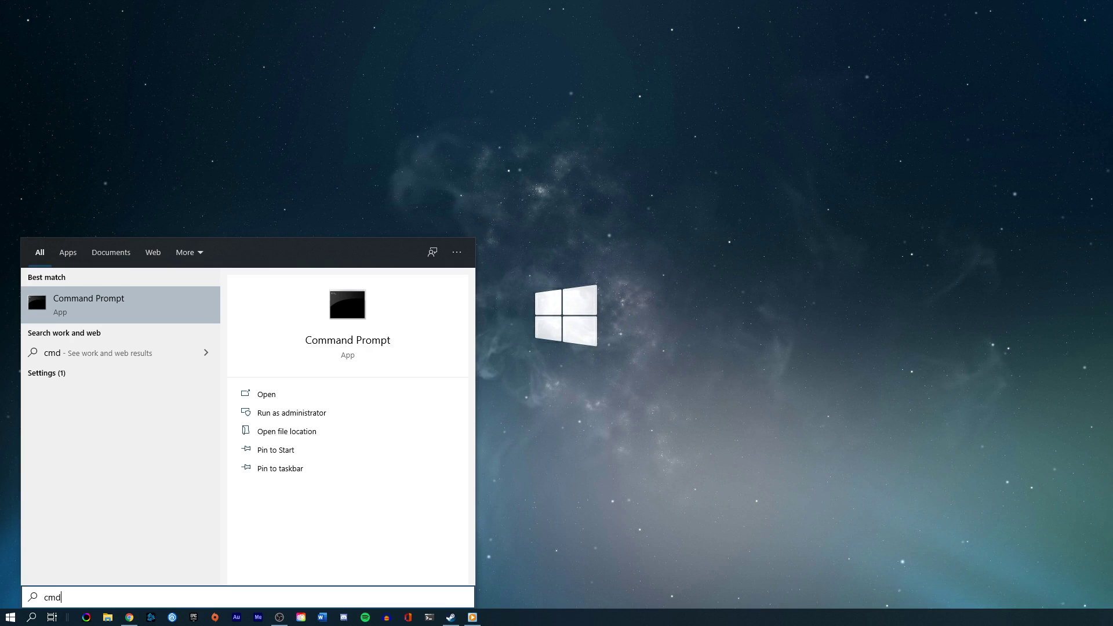
- Open Command Prompt and run 'ping google.com'
{"action": "key", "text": "Return"}
{"action": "left_click_drag", "start_coordinate": [375, 112], "coordinate": [526, 140]}
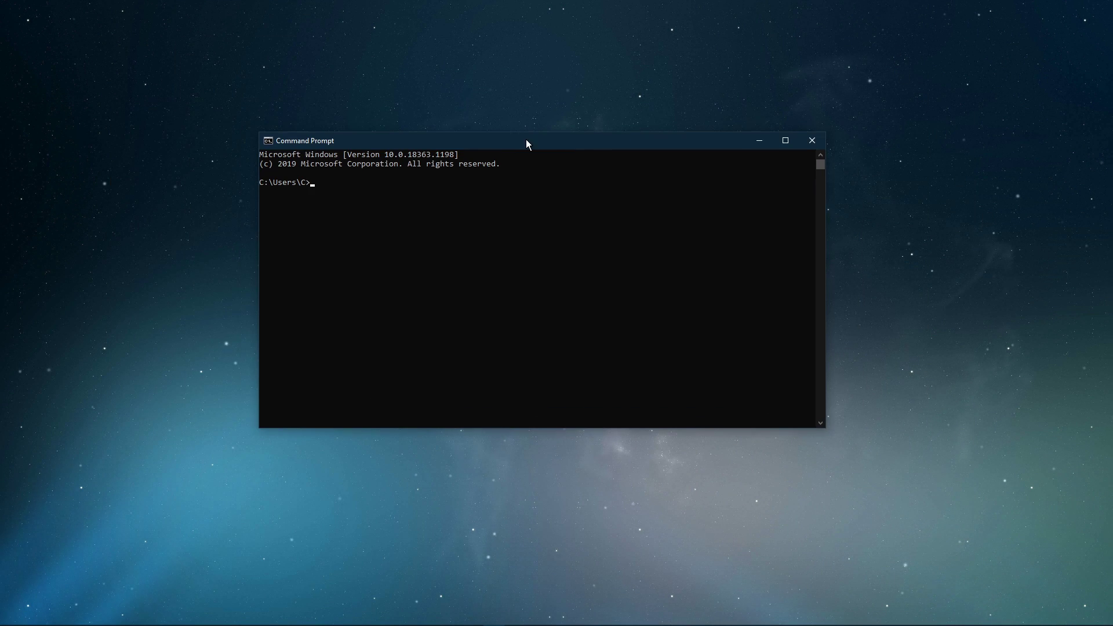
{"action": "type", "text": "ping google.com"}
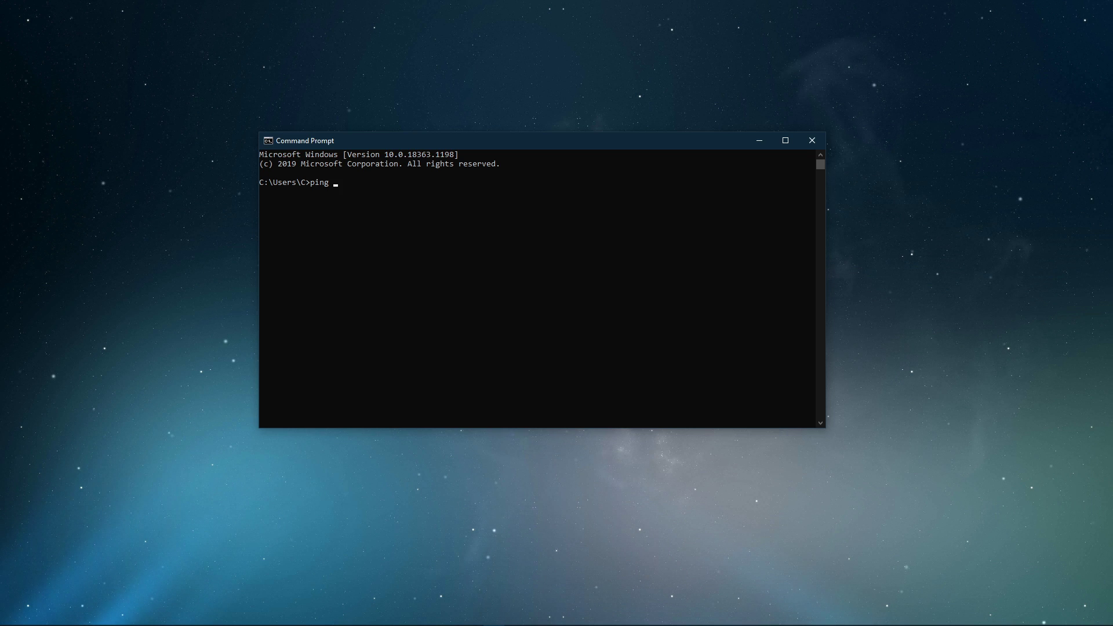
{"action": "key", "text": "Return"}
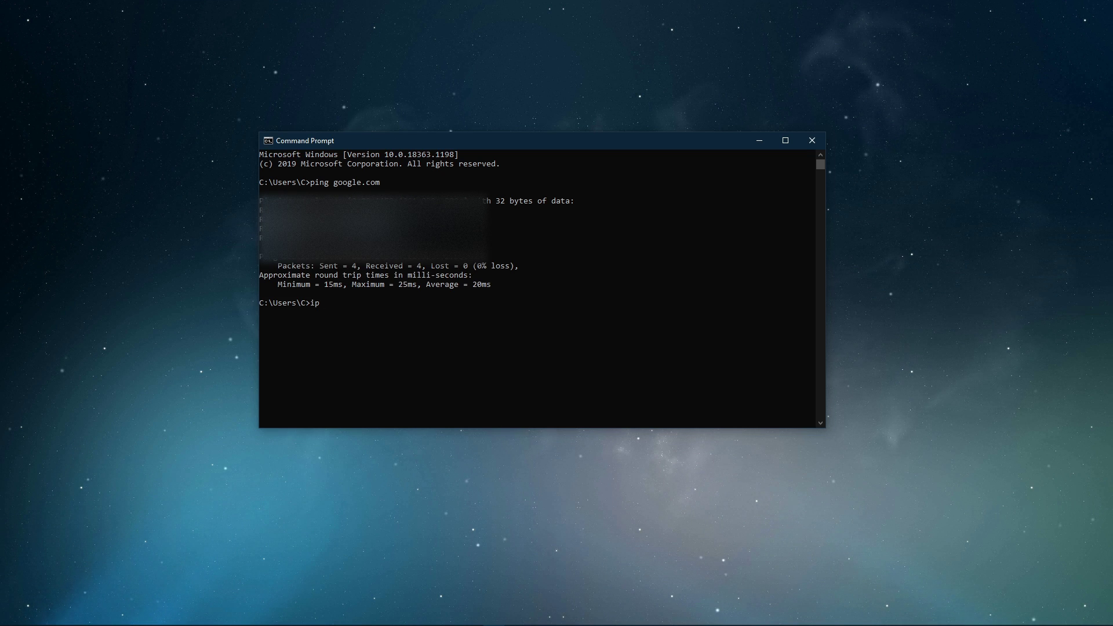
- Run 'ipconfig /flushdns', then exit the Command Prompt
{"action": "type", "text": "ipconfig /"}
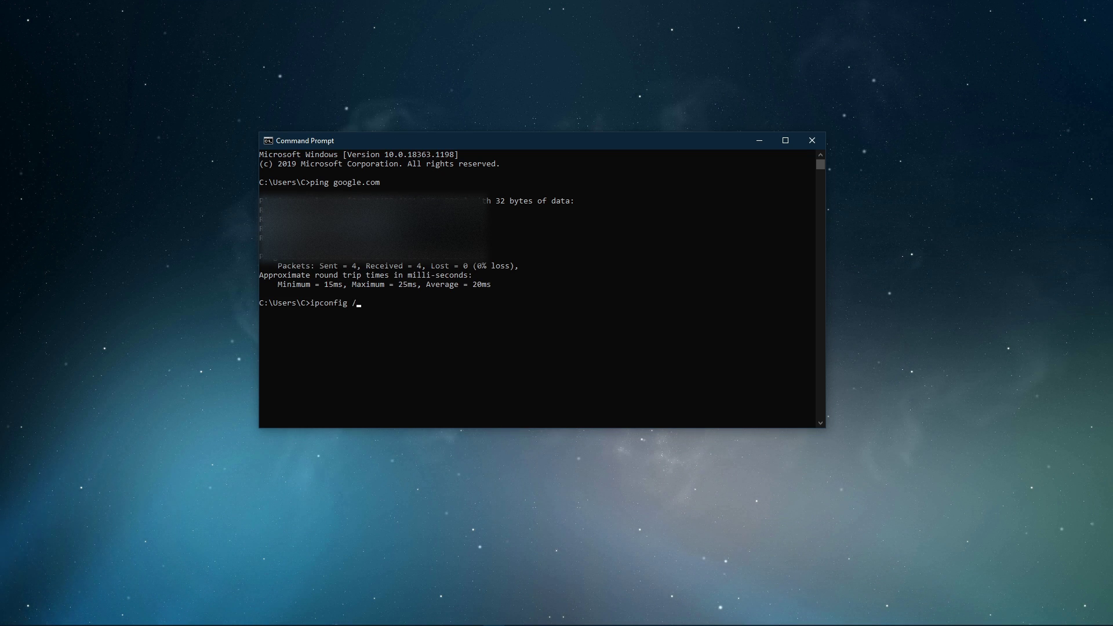
{"action": "type", "text": "flushdns"}
{"action": "key", "text": "Return"}
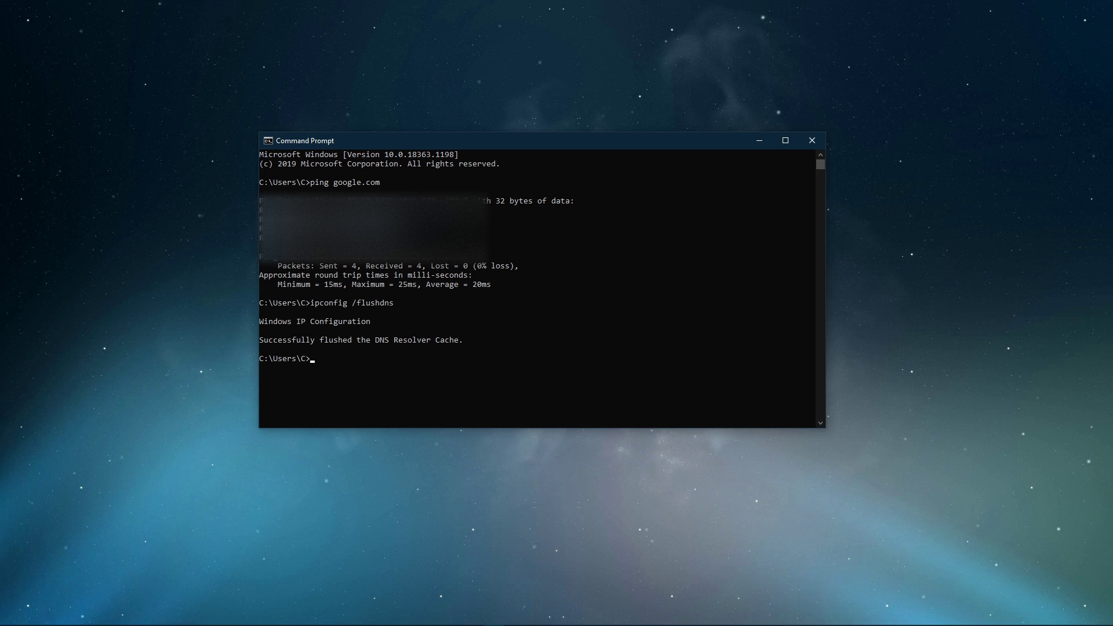
{"action": "type", "text": "xit"}
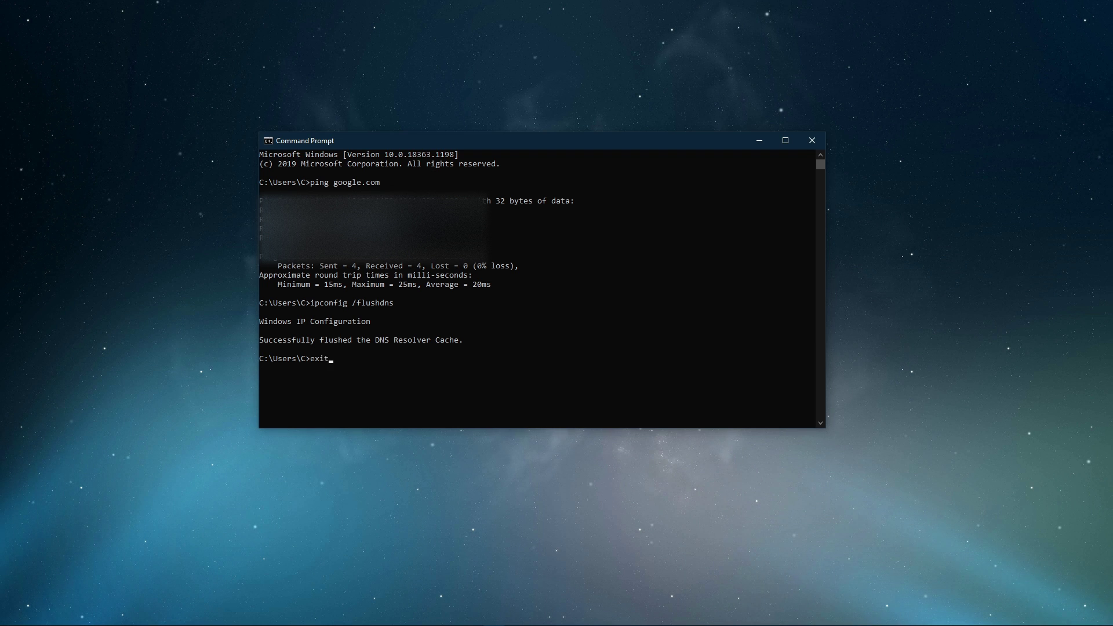
{"action": "key", "text": "Return"}
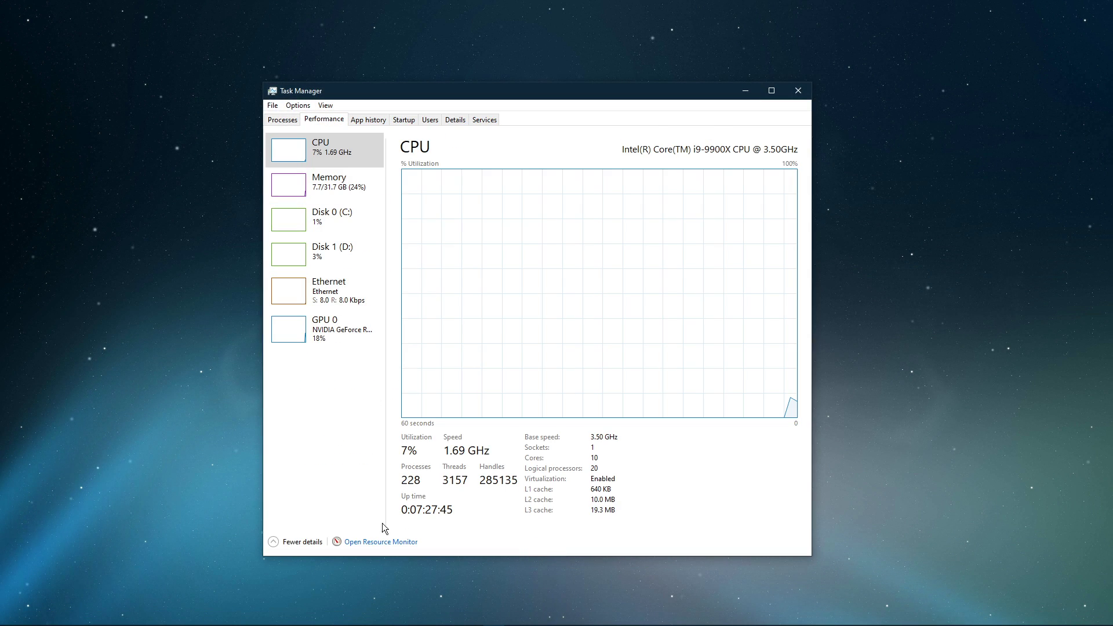
- Launch Resource Monitor via the 'Open Resource Monitor' link on the Performance tab
{"action": "left_click", "coordinate": [363, 543]}
- Close Task Manager, expand Processes with Network Activity, and inspect chrome.exe and steam.exe without ending them
{"action": "left_click", "coordinate": [802, 96]}
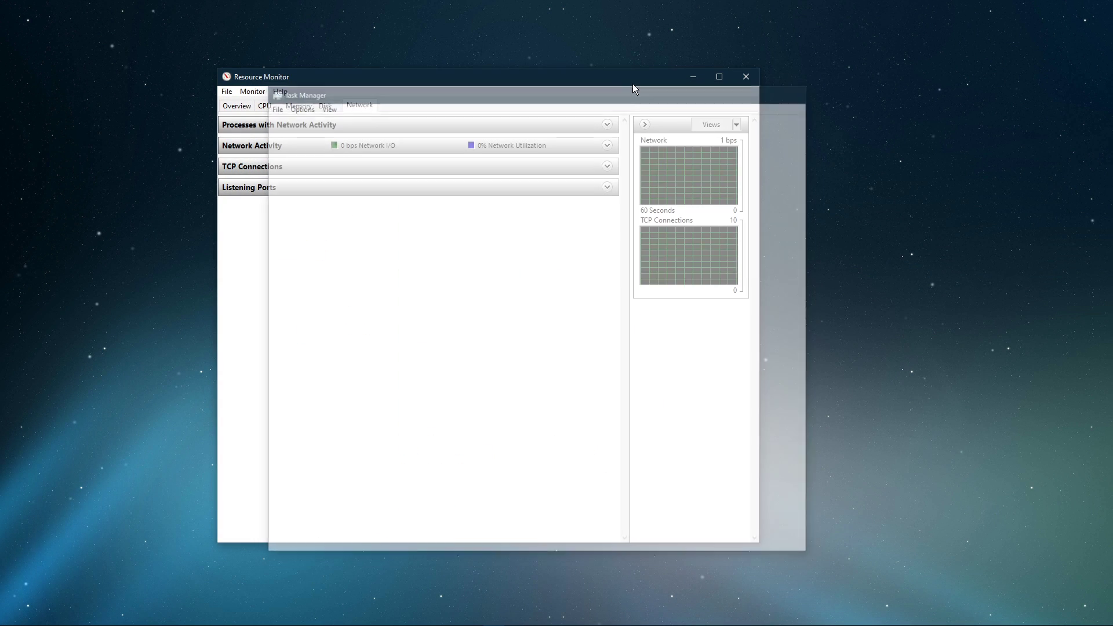
{"action": "left_click_drag", "start_coordinate": [607, 76], "coordinate": [628, 81]}
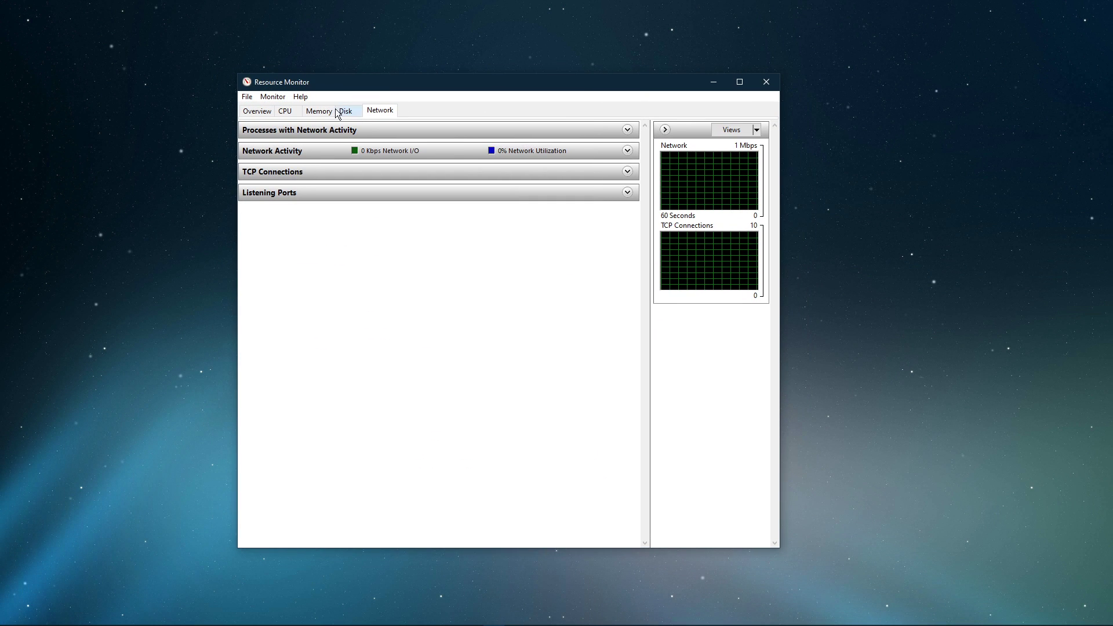
{"action": "left_click", "coordinate": [365, 130]}
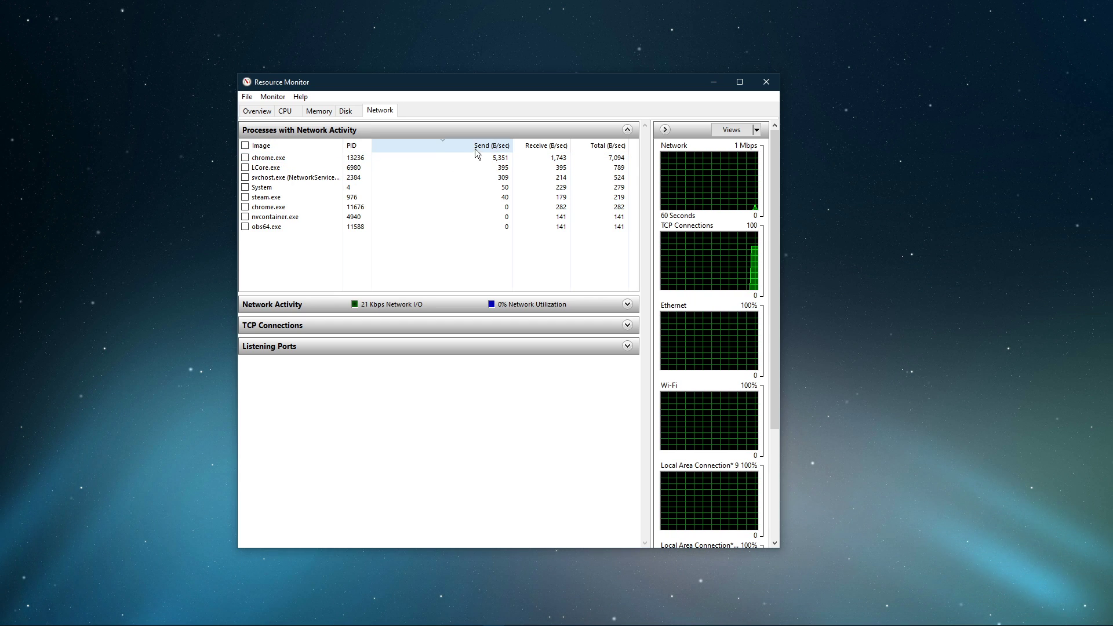
{"action": "right_click", "coordinate": [287, 161]}
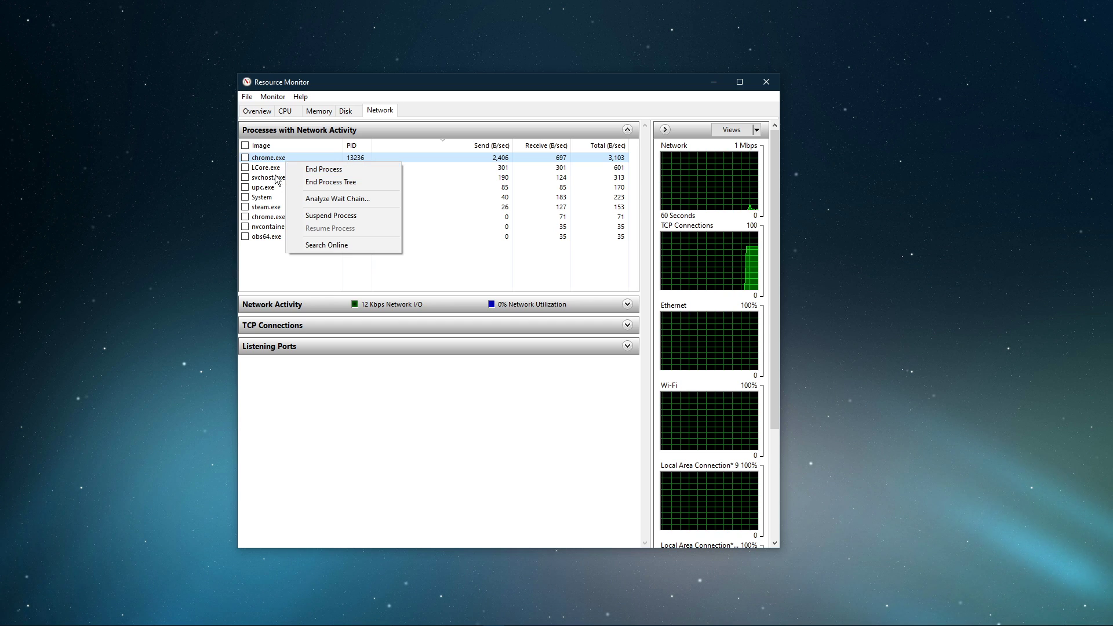
{"action": "left_click", "coordinate": [268, 207]}
{"action": "right_click", "coordinate": [269, 208]}
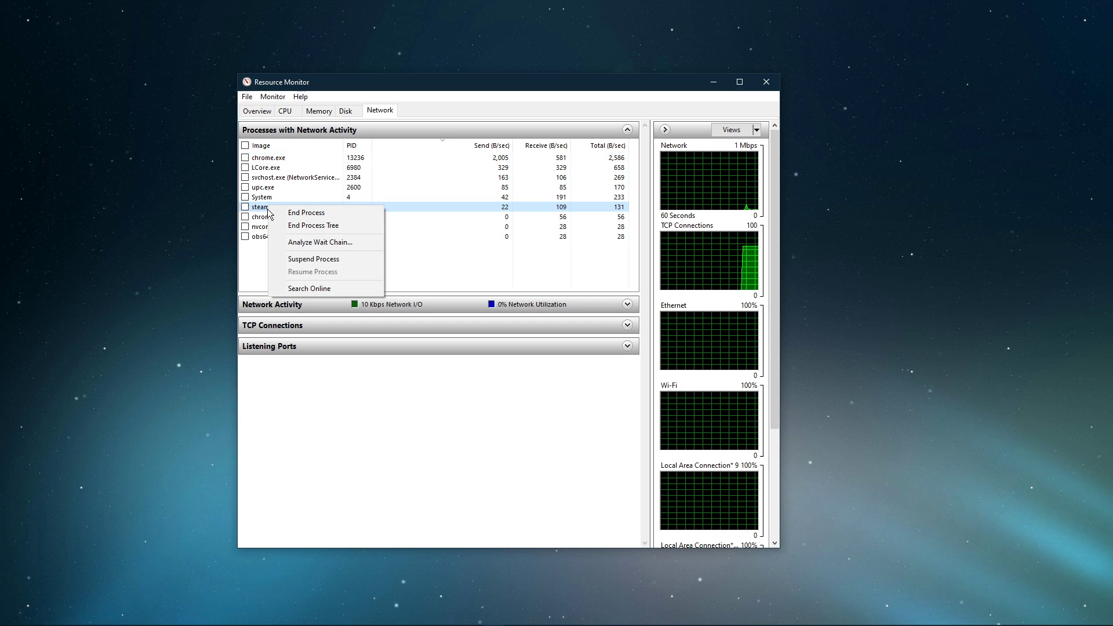
{"action": "left_click", "coordinate": [258, 255]}
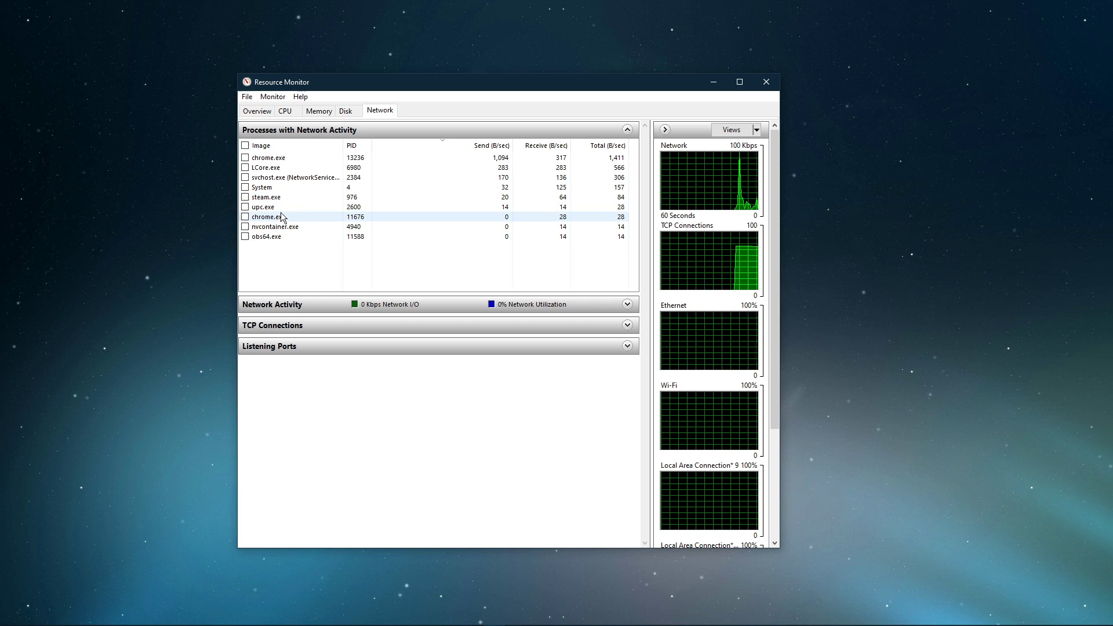
- Inspect LCore.exe without ending it, collapse the process list, and close Resource Monitor
{"action": "left_click", "coordinate": [487, 162]}
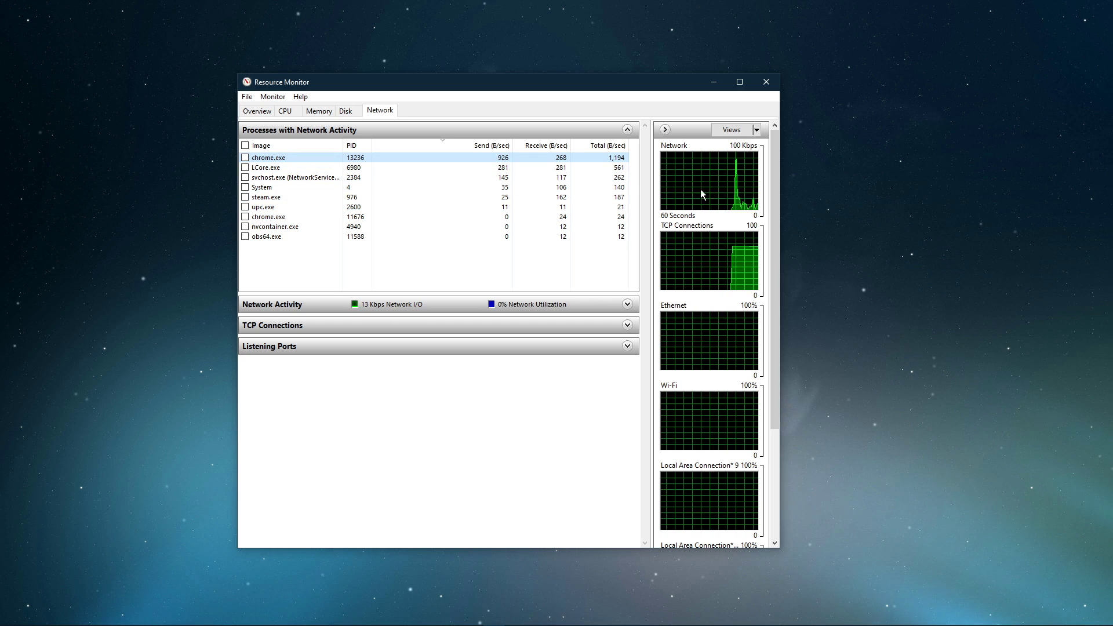
{"action": "right_click", "coordinate": [444, 176]}
{"action": "left_click", "coordinate": [421, 184]}
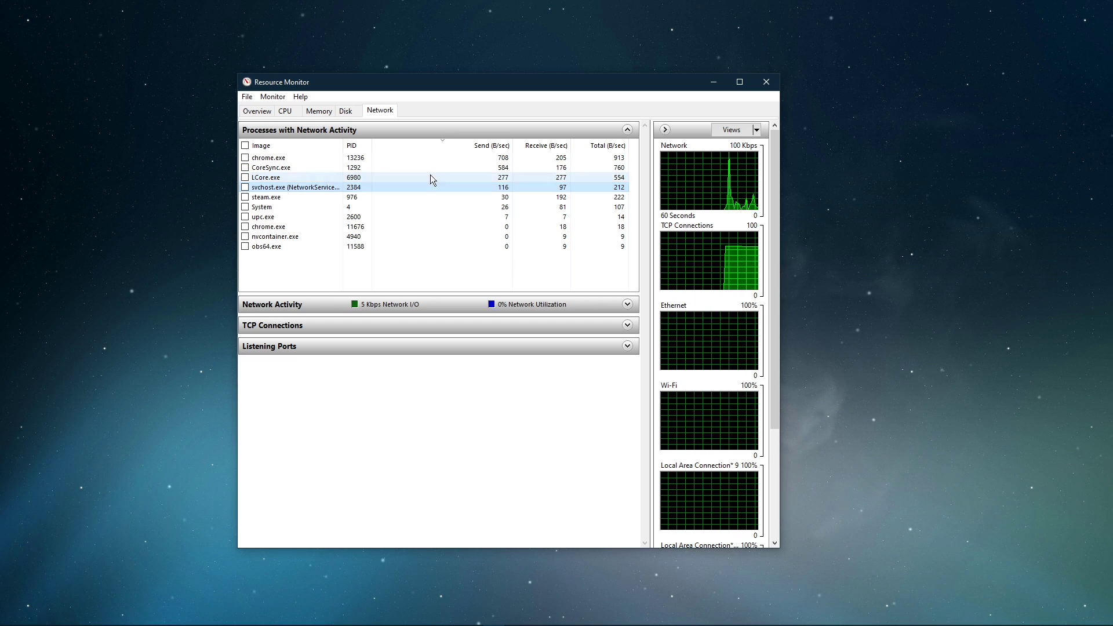
{"action": "left_click", "coordinate": [486, 127]}
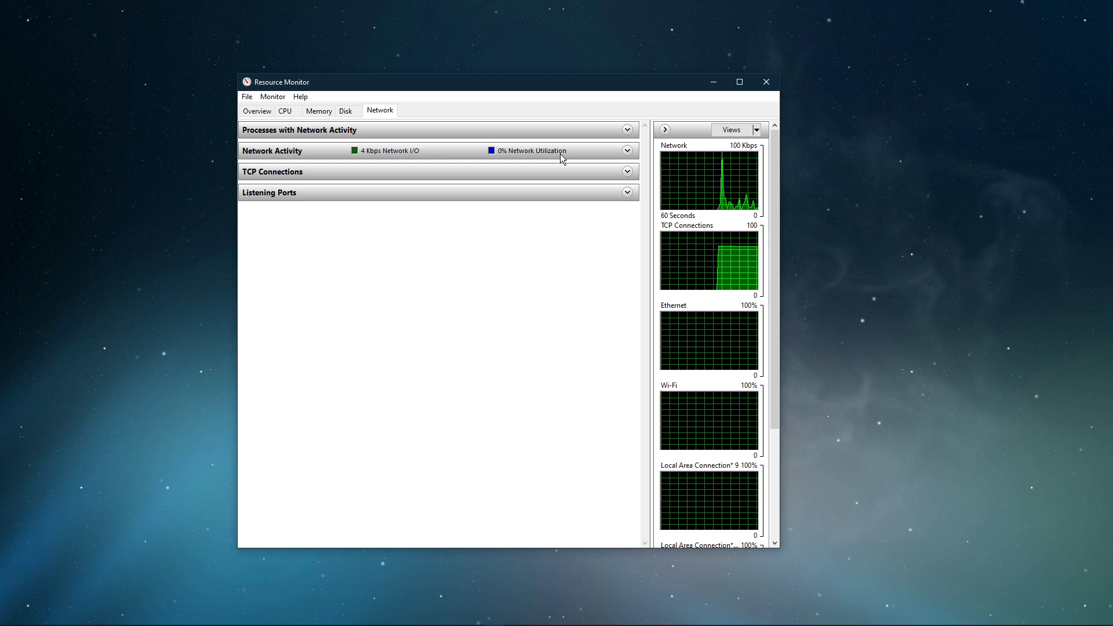
{"action": "left_click", "coordinate": [766, 82]}
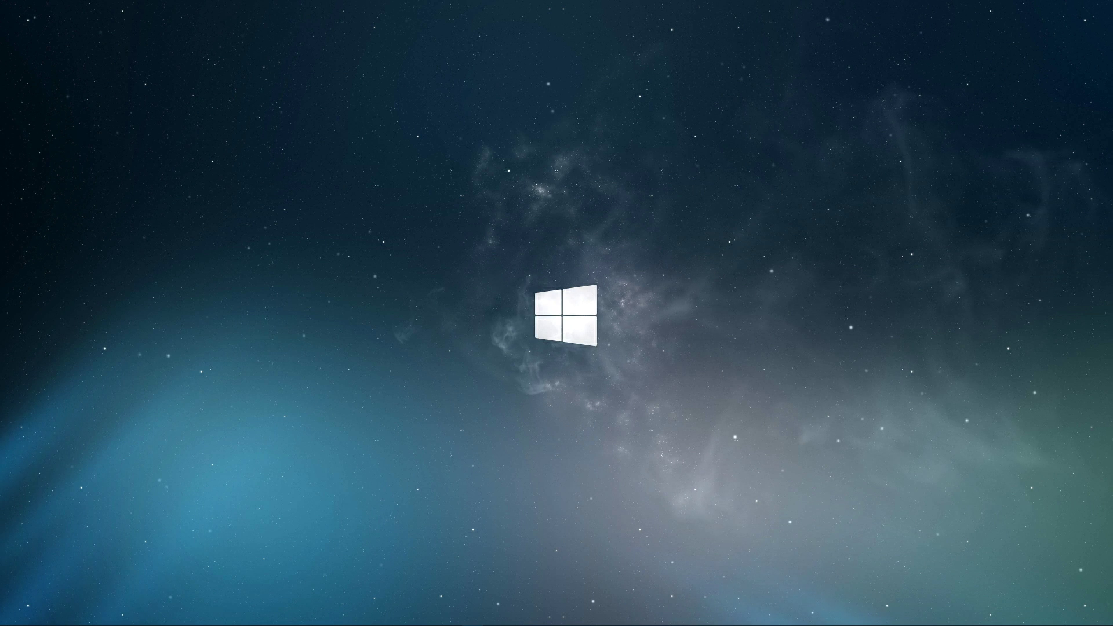